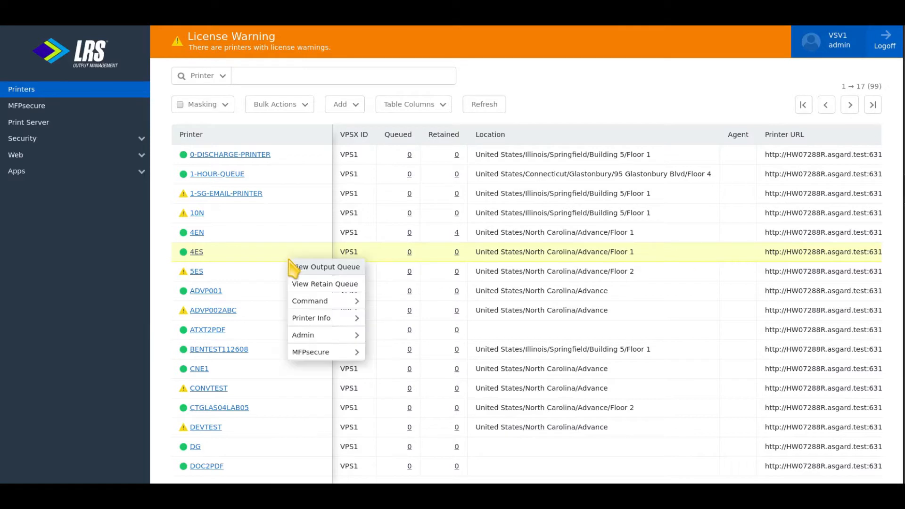
Copy printer 4ES, setting the new definition's host address to 10.96.136.203 and its printer name to 5ES
{"action": "mouse_move", "coordinate": [321, 336]}
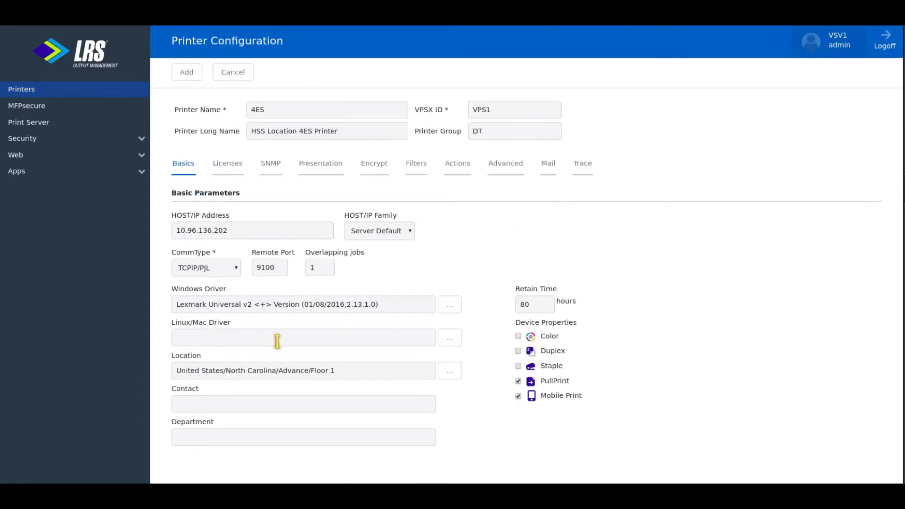
{"action": "left_click_drag", "start_coordinate": [239, 233], "coordinate": [196, 233]}
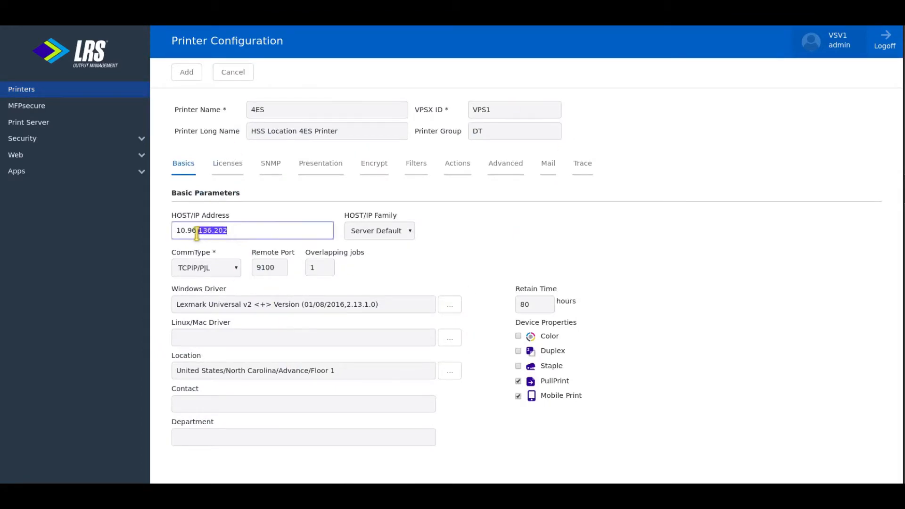
{"action": "left_click", "coordinate": [246, 234]}
{"action": "left_click", "coordinate": [285, 109]}
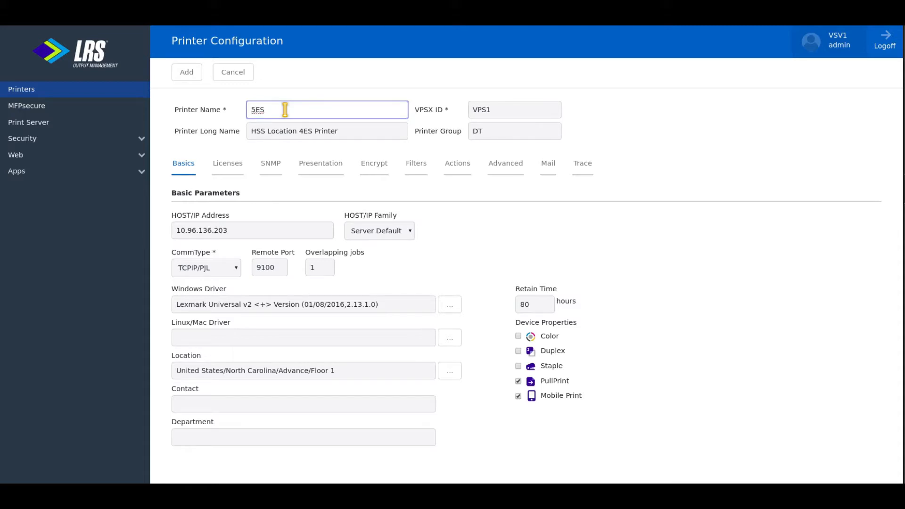
Review the VPSX ID, printer long name and printer group of the copied printer definition
{"action": "left_click", "coordinate": [521, 114]}
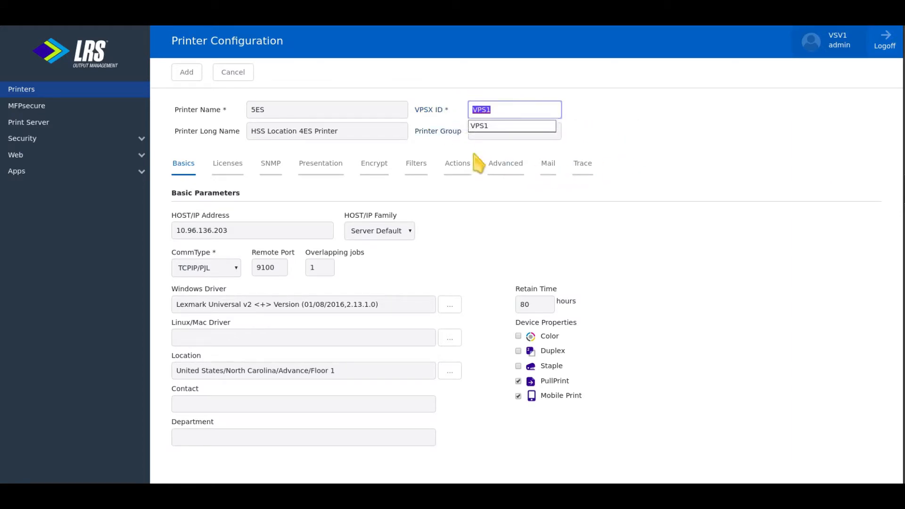
{"action": "left_click", "coordinate": [616, 123]}
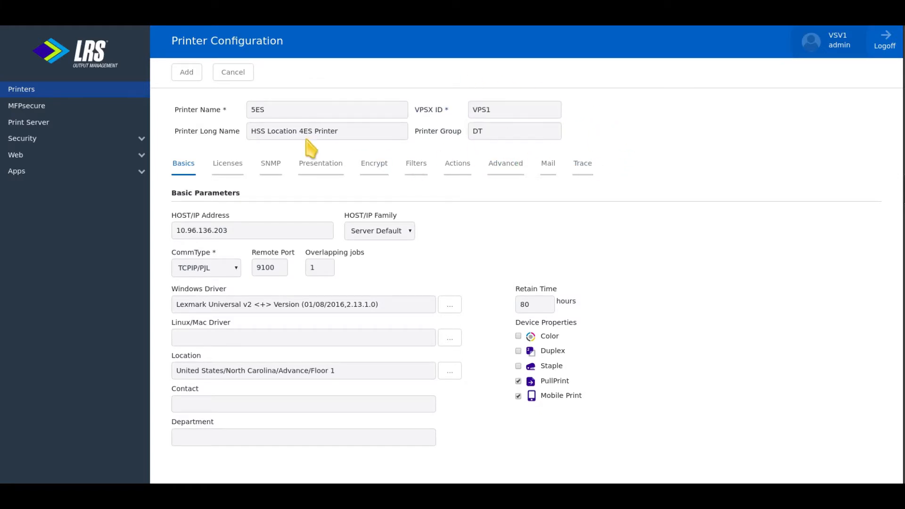
{"action": "left_click_drag", "start_coordinate": [250, 132], "coordinate": [375, 128]}
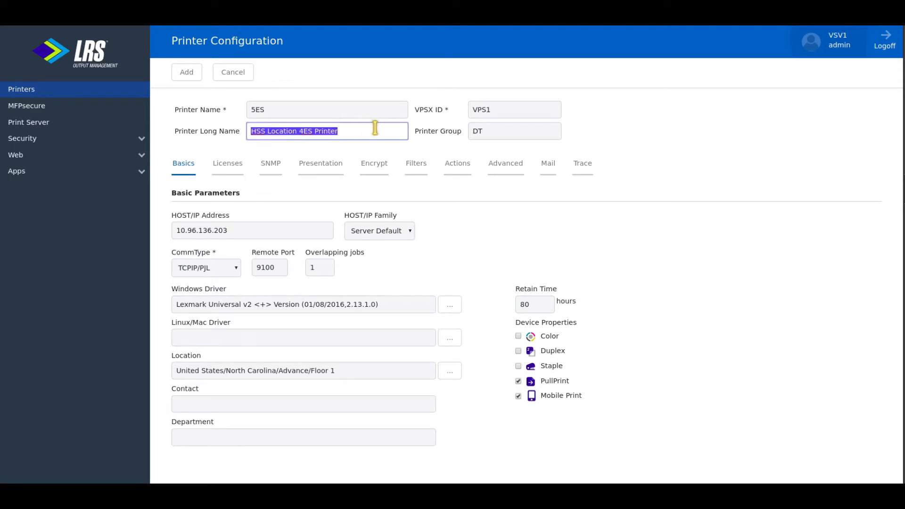
{"action": "left_click", "coordinate": [375, 128]}
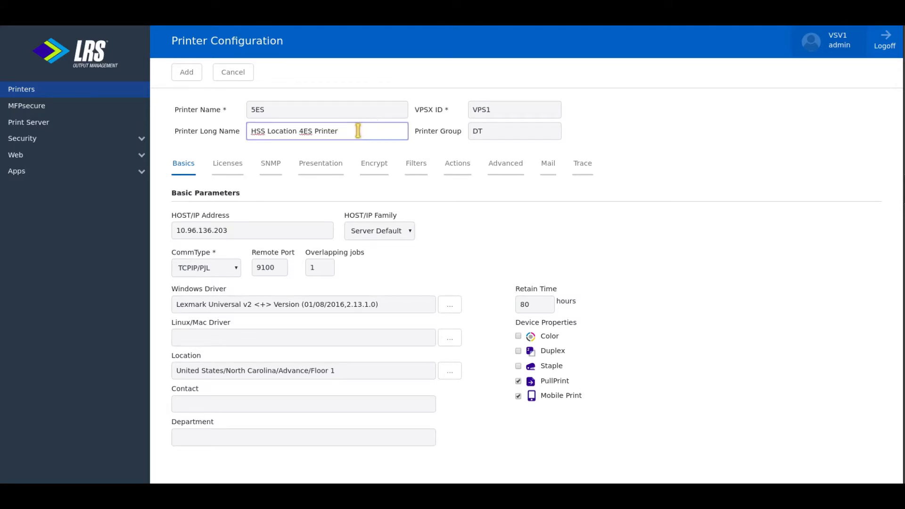
{"action": "double_click", "coordinate": [514, 132]}
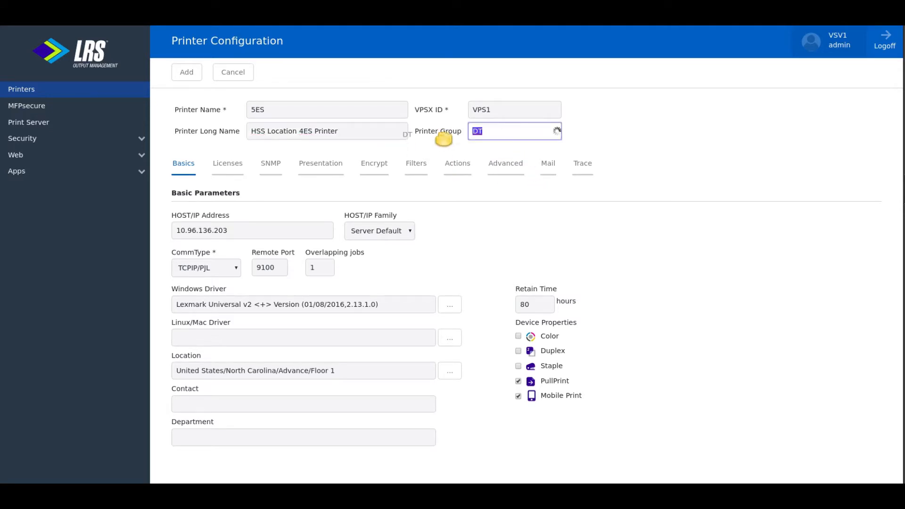
{"action": "left_click", "coordinate": [506, 132]}
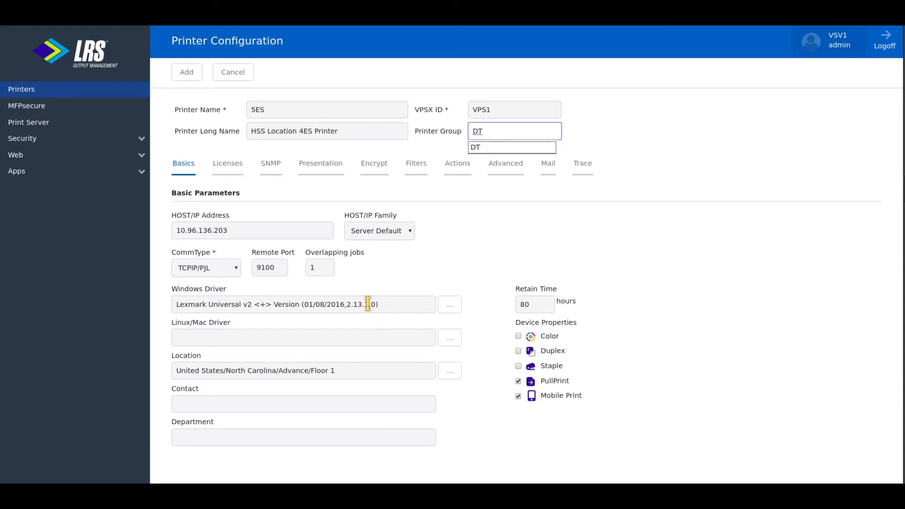
Enable the Color device property and add the copied printer as 4EM
{"action": "mouse_move", "coordinate": [568, 403]}
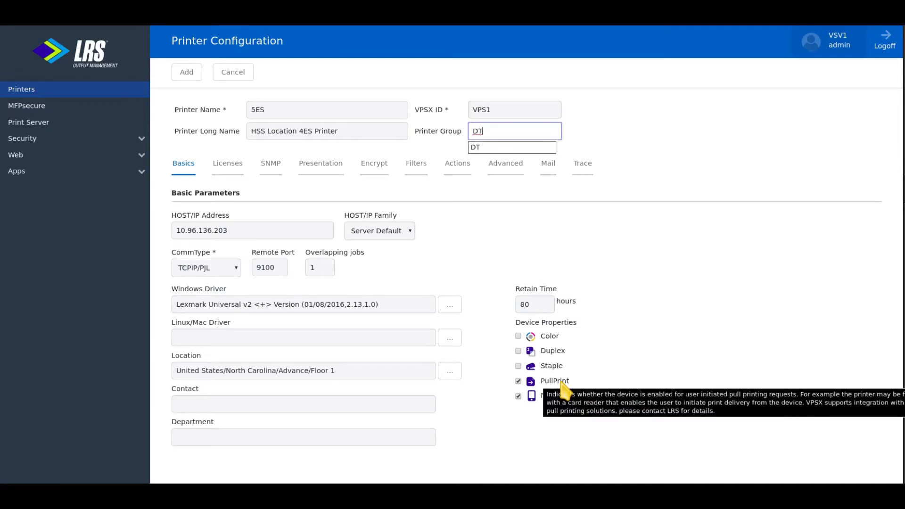
{"action": "left_click", "coordinate": [518, 336]}
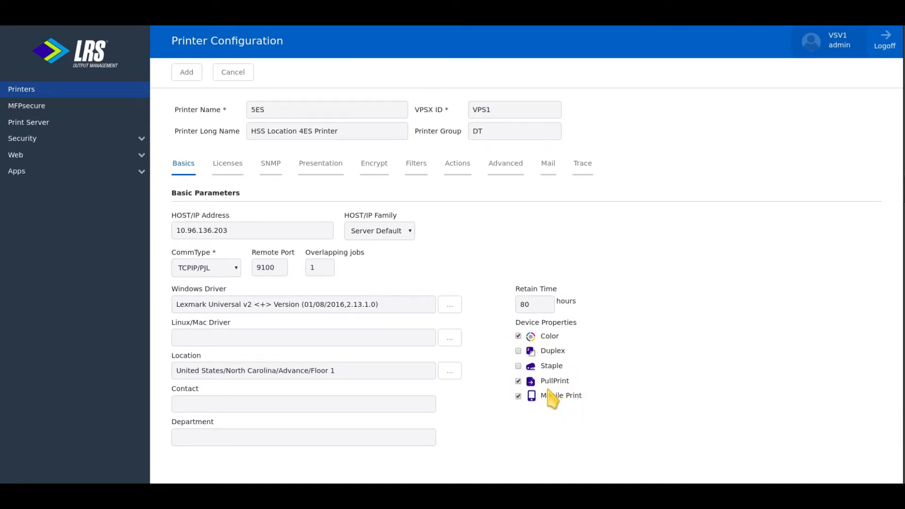
{"action": "left_click", "coordinate": [185, 74]}
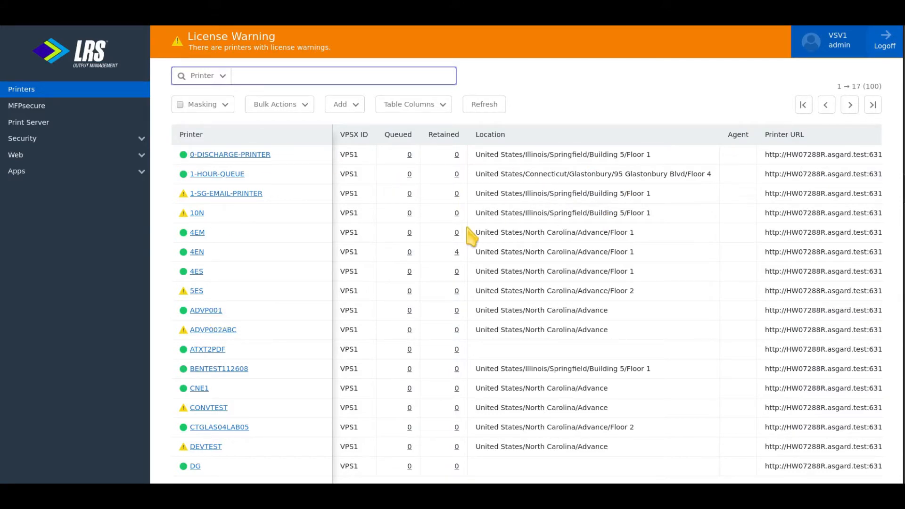
{"action": "left_click", "coordinate": [265, 210]}
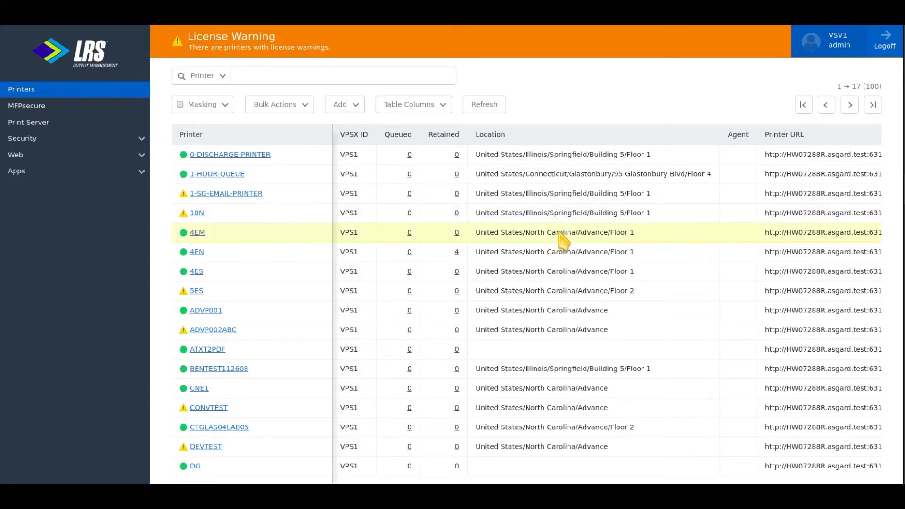
{"action": "left_click", "coordinate": [473, 241]}
Inspect the host address and remote queue in printer 4EN's configuration and leave it without updating
{"action": "right_click", "coordinate": [242, 255]}
{"action": "mouse_move", "coordinate": [286, 330]}
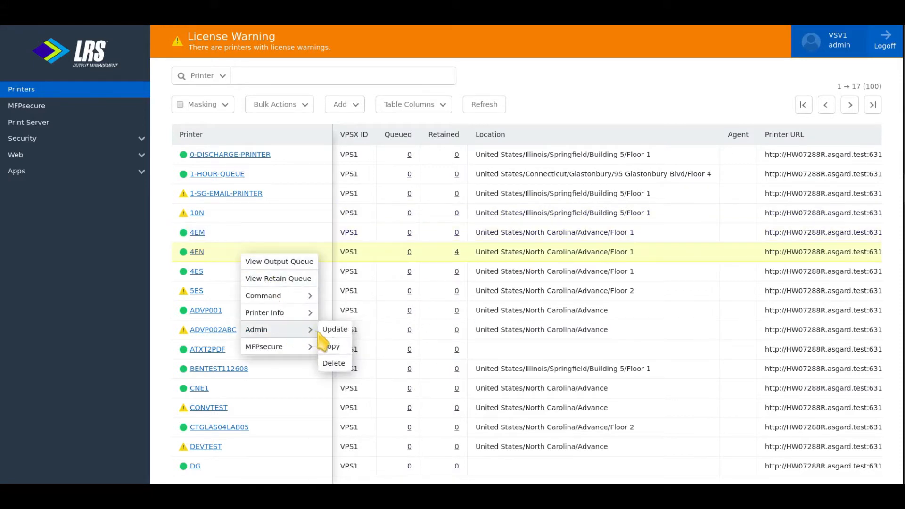
{"action": "left_click", "coordinate": [332, 334]}
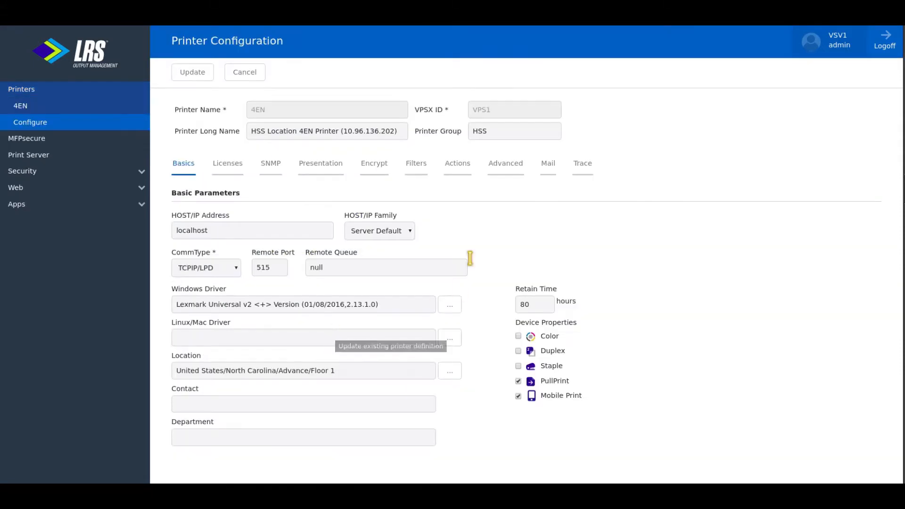
{"action": "left_click_drag", "start_coordinate": [208, 231], "coordinate": [142, 235]}
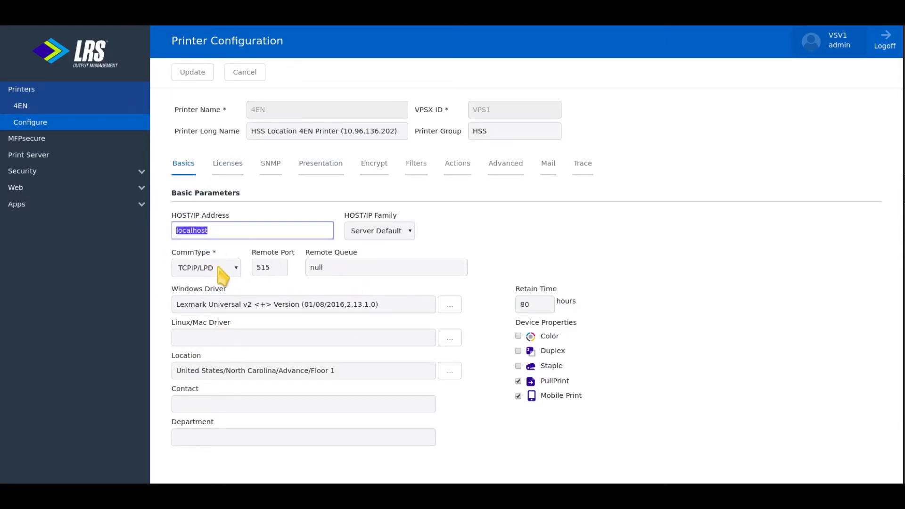
{"action": "double_click", "coordinate": [337, 267]}
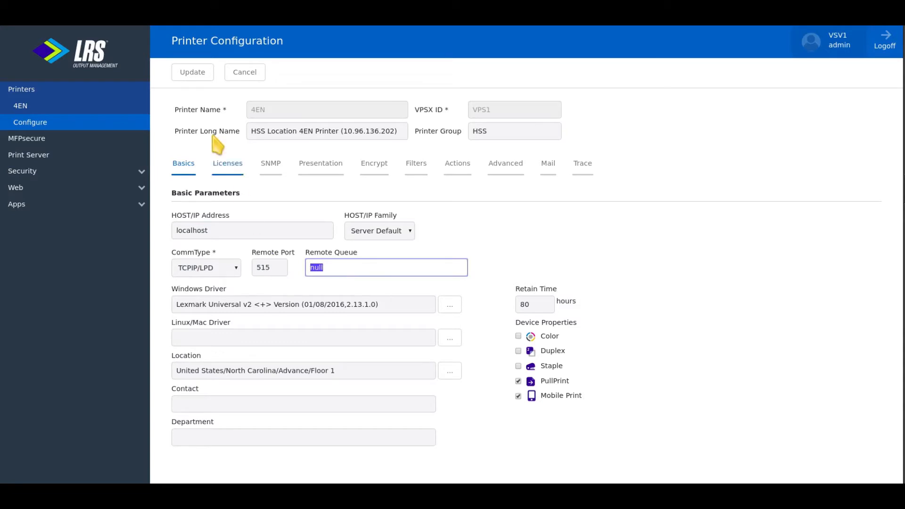
{"action": "left_click", "coordinate": [241, 74]}
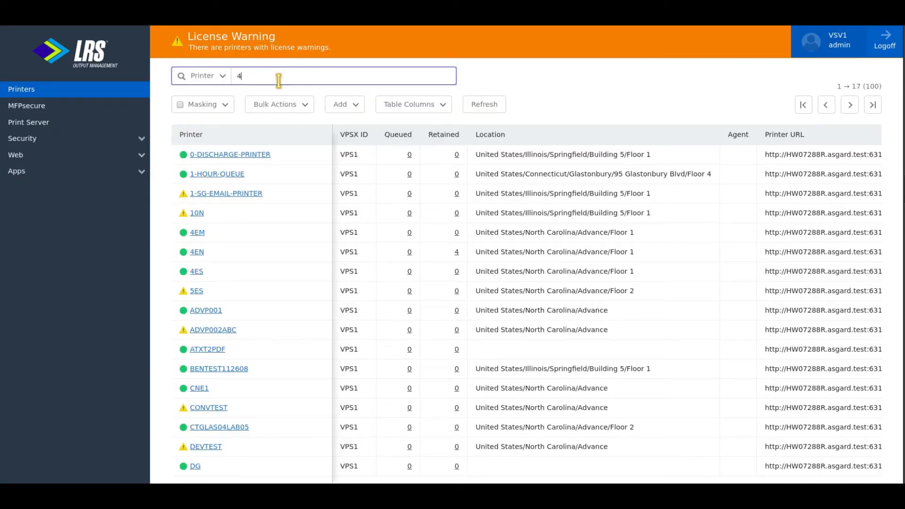
Filter the printer list by "4en null" and inspect the advanced parameters of the NULL printer without updating it
{"action": "left_click", "coordinate": [279, 81]}
{"action": "type", "text": "4en null"}
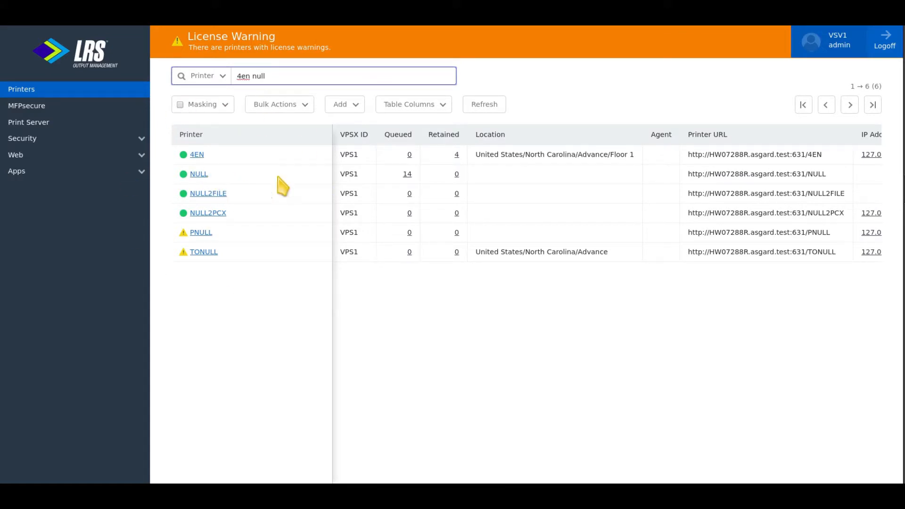
{"action": "right_click", "coordinate": [195, 174]}
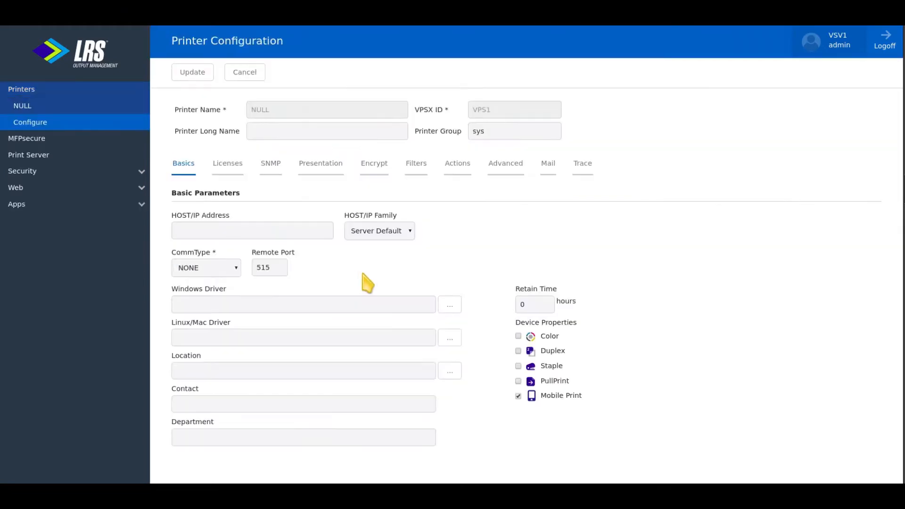
{"action": "left_click", "coordinate": [506, 170]}
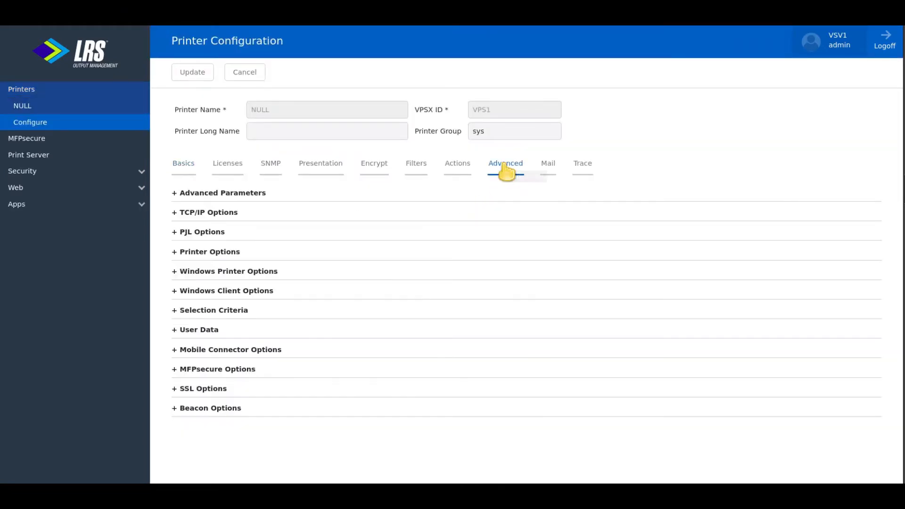
{"action": "left_click", "coordinate": [220, 197]}
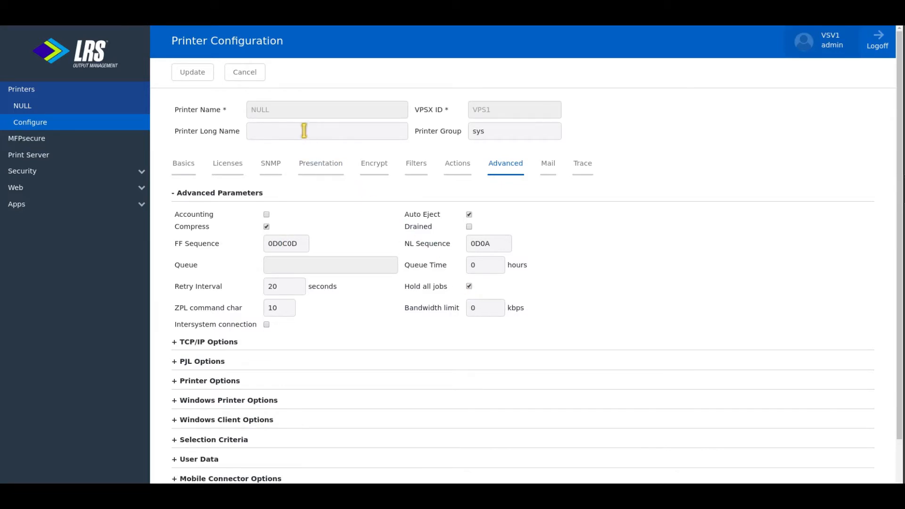
{"action": "left_click", "coordinate": [245, 72]}
Filter the printer list by "5" and by "null", and open the NULL printer's output queue
{"action": "type", "text": "5"}
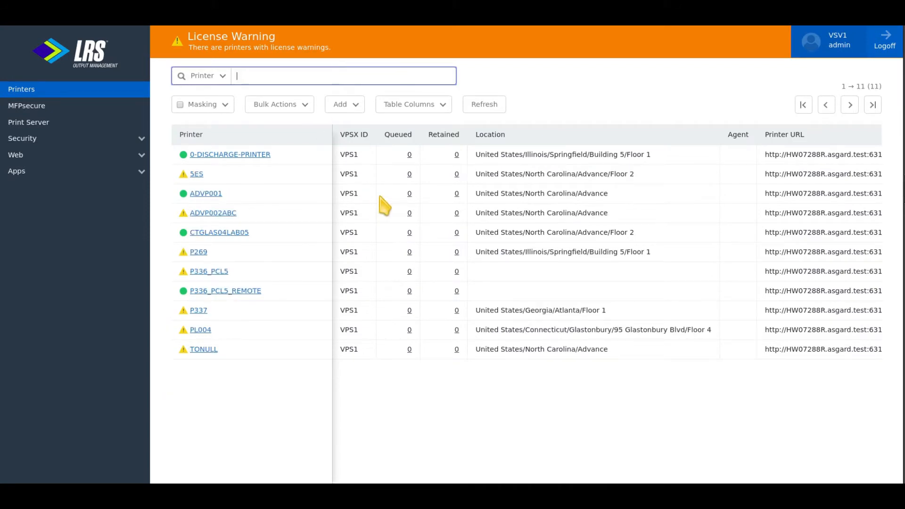
{"action": "type", "text": "null"}
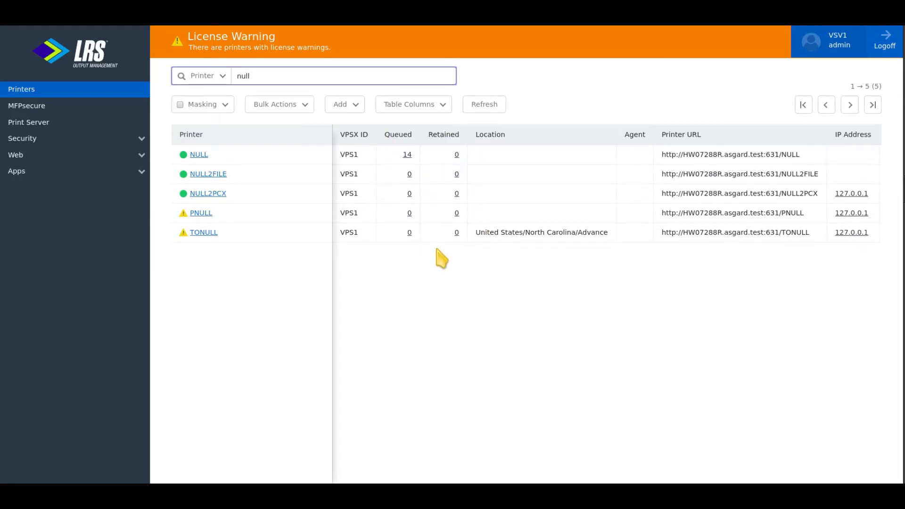
{"action": "left_click", "coordinate": [406, 155]}
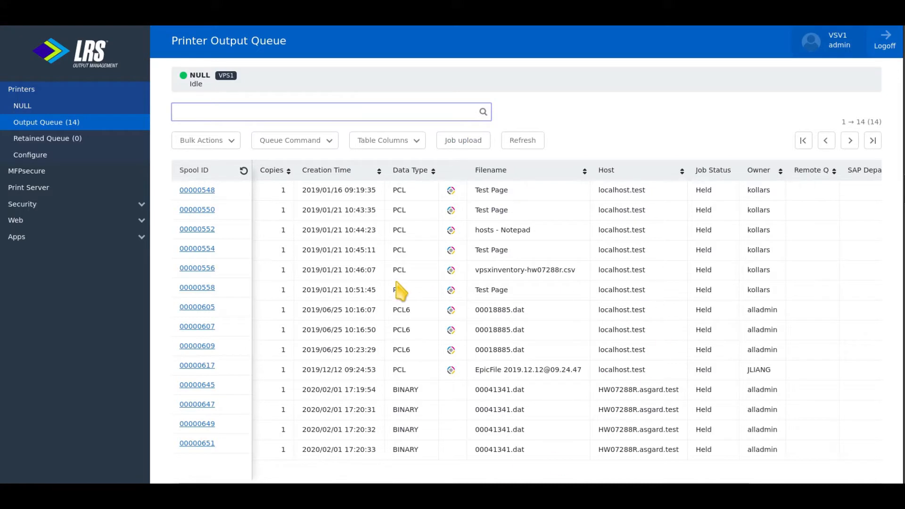
Review the available actions and modifiable spool attributes of the vpsxinventory-hw07288r.csv job, leaving them unchanged
{"action": "right_click", "coordinate": [359, 271]}
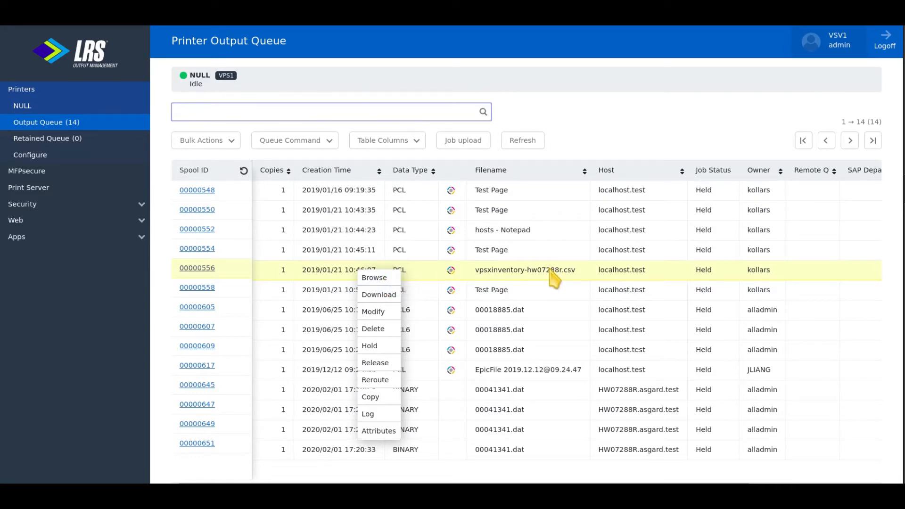
{"action": "left_click", "coordinate": [423, 277]}
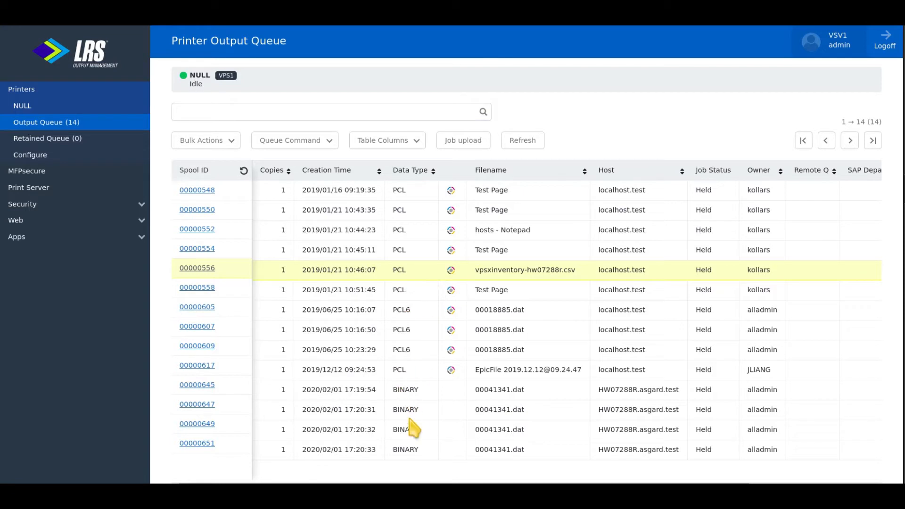
{"action": "right_click", "coordinate": [405, 278]}
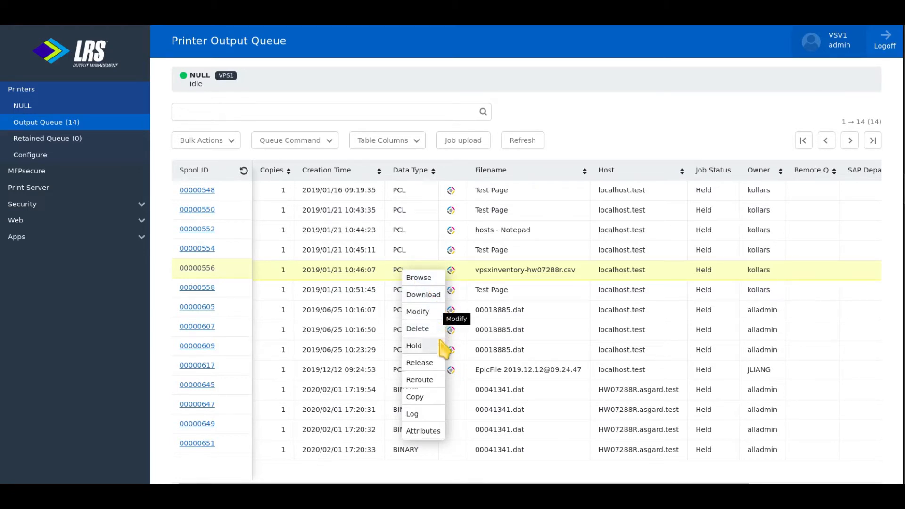
{"action": "left_click", "coordinate": [416, 311]}
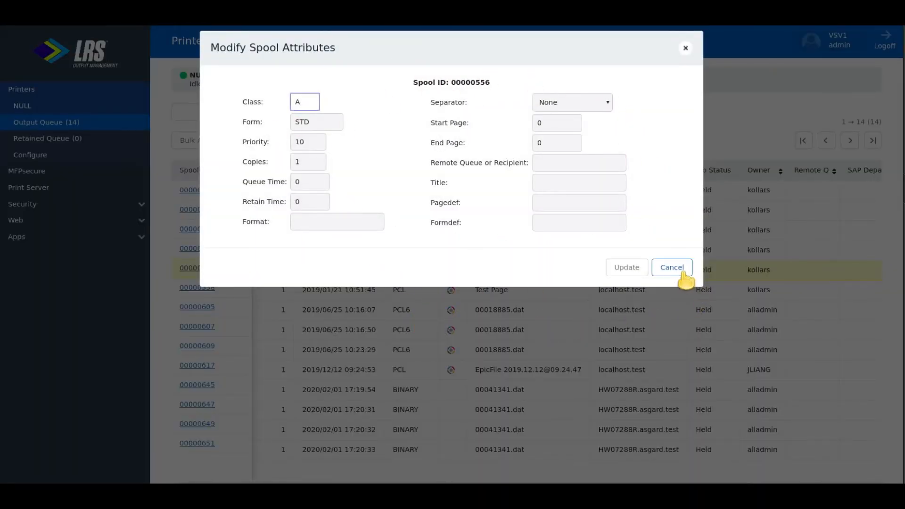
{"action": "left_click", "coordinate": [672, 267]}
View the reroute destination printers for the vpsxinventory-hw07288r.csv job and cancel the reroute
{"action": "right_click", "coordinate": [414, 270]}
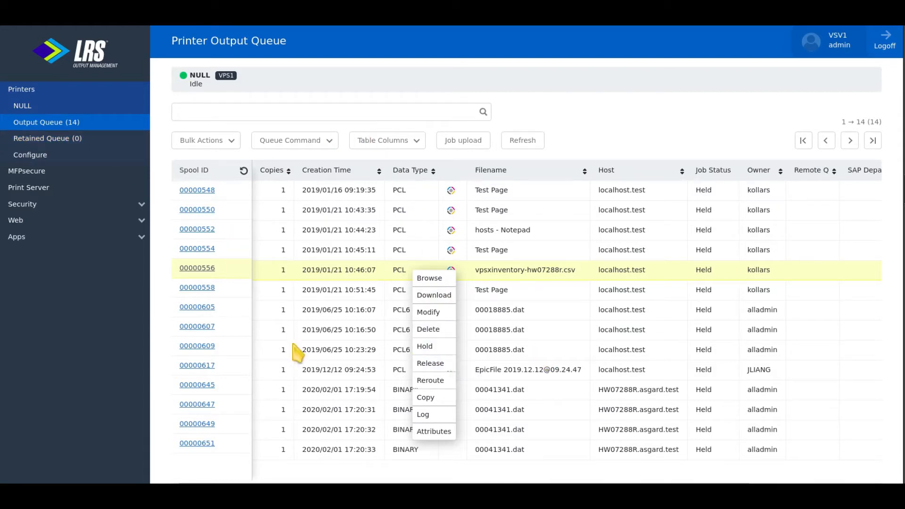
{"action": "left_click", "coordinate": [451, 383]}
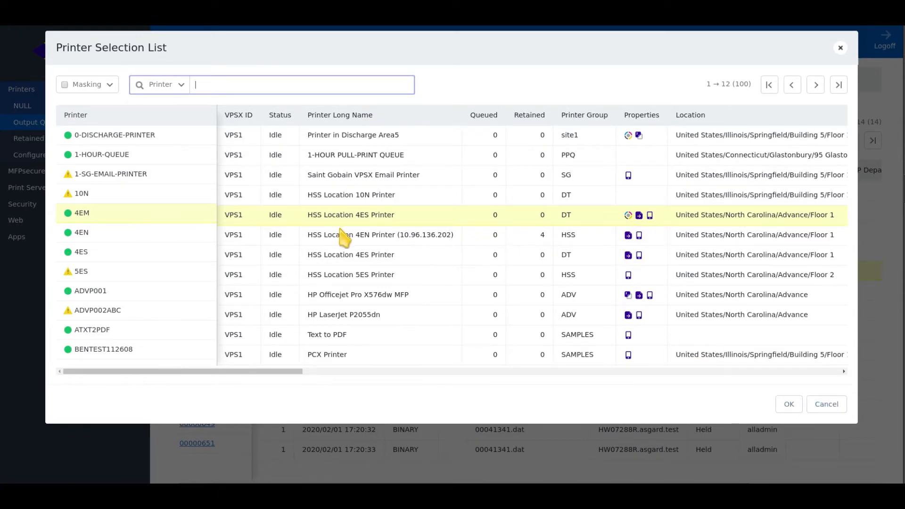
{"action": "left_click", "coordinate": [826, 404]}
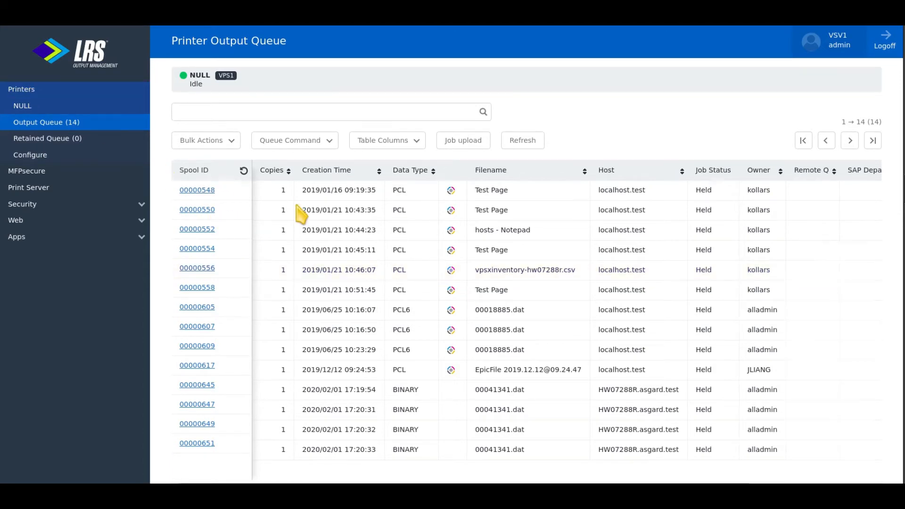
Return to the printer list and review which table columns can be shown or hidden, leaving the selection unchanged
{"action": "key", "text": "alt+Left"}
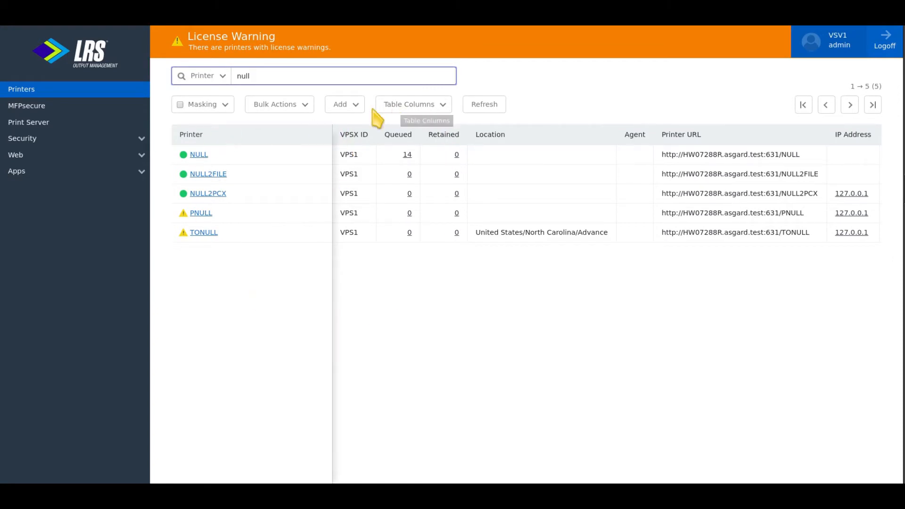
{"action": "left_click", "coordinate": [392, 106]}
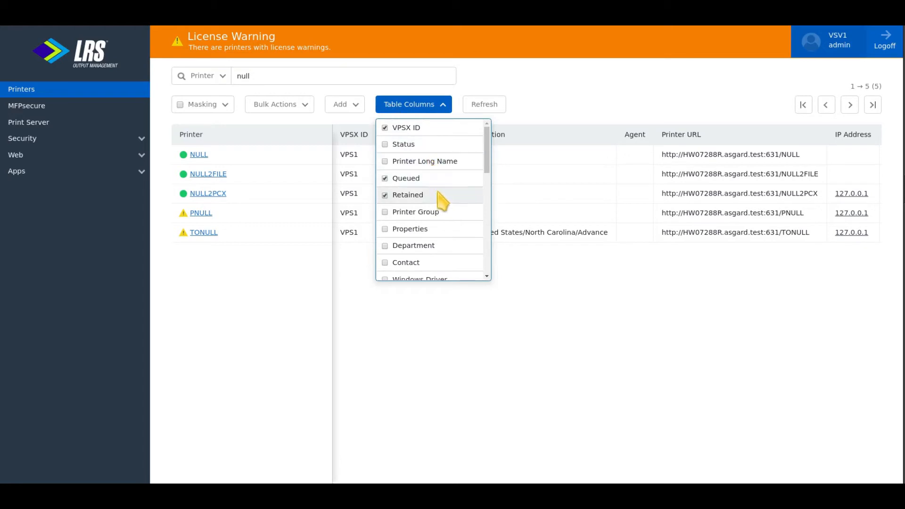
{"action": "scroll", "coordinate": [445, 243], "scroll_direction": "down", "scroll_amount": 5}
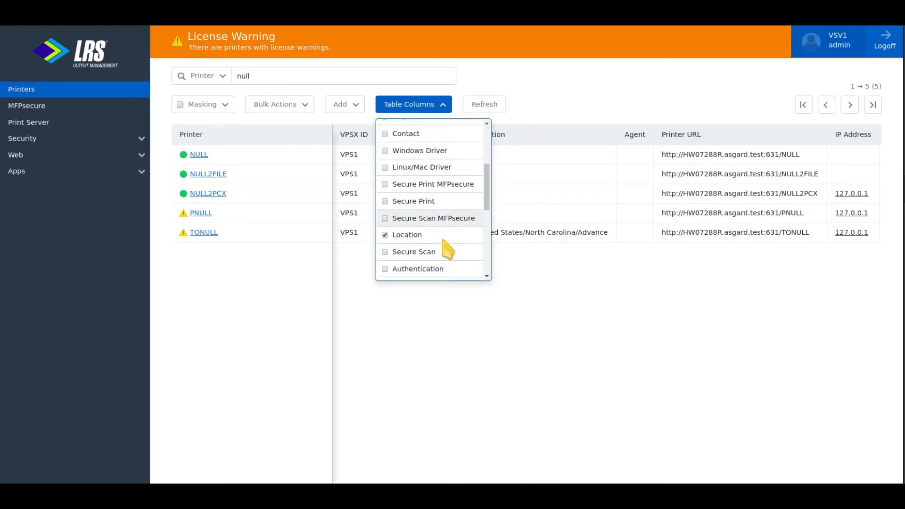
{"action": "scroll", "coordinate": [445, 248], "scroll_direction": "down", "scroll_amount": 3}
{"action": "scroll", "coordinate": [447, 248], "scroll_direction": "up", "scroll_amount": 8}
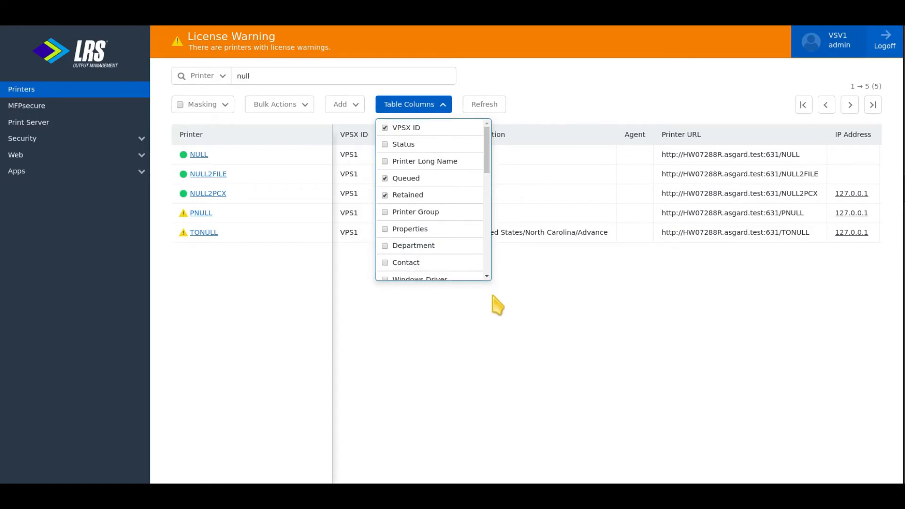
{"action": "scroll", "coordinate": [467, 241], "scroll_direction": "down", "scroll_amount": 3}
{"action": "scroll", "coordinate": [467, 241], "scroll_direction": "down", "scroll_amount": 3}
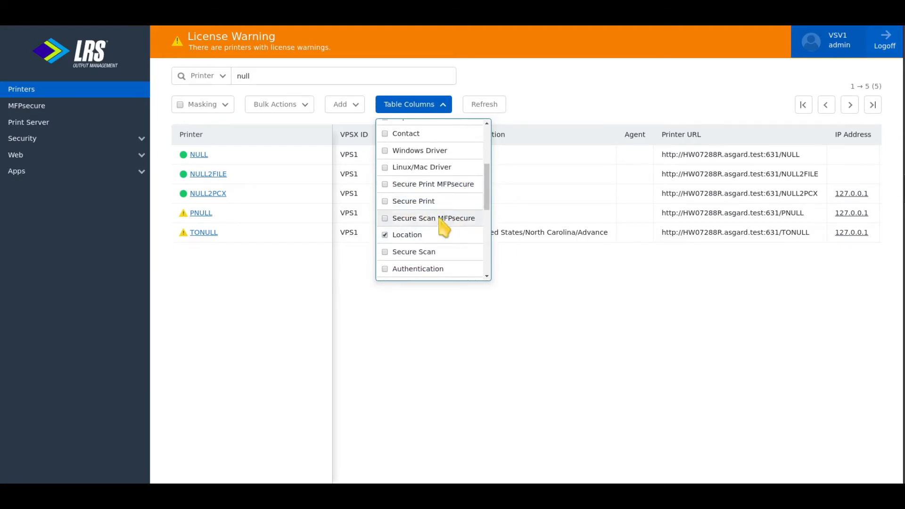
{"action": "scroll", "coordinate": [472, 236], "scroll_direction": "down", "scroll_amount": 5}
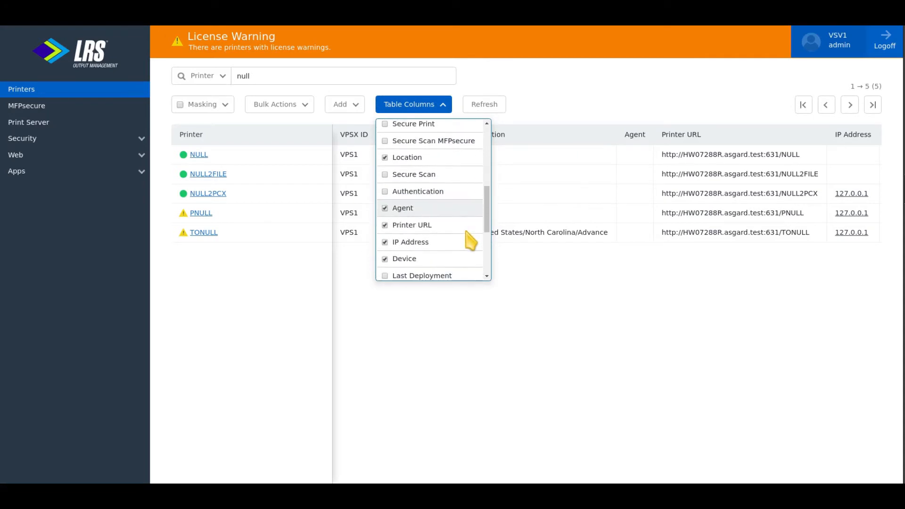
{"action": "scroll", "coordinate": [469, 243], "scroll_direction": "down", "scroll_amount": 2}
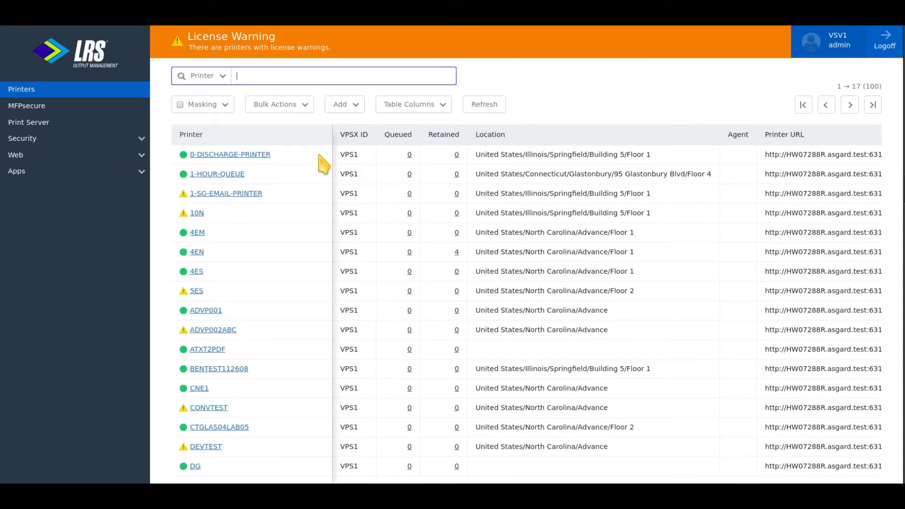
Open the 4ES printer's configuration for updating and review the available CommType options, keeping TCPIP/PJL
{"action": "right_click", "coordinate": [210, 268]}
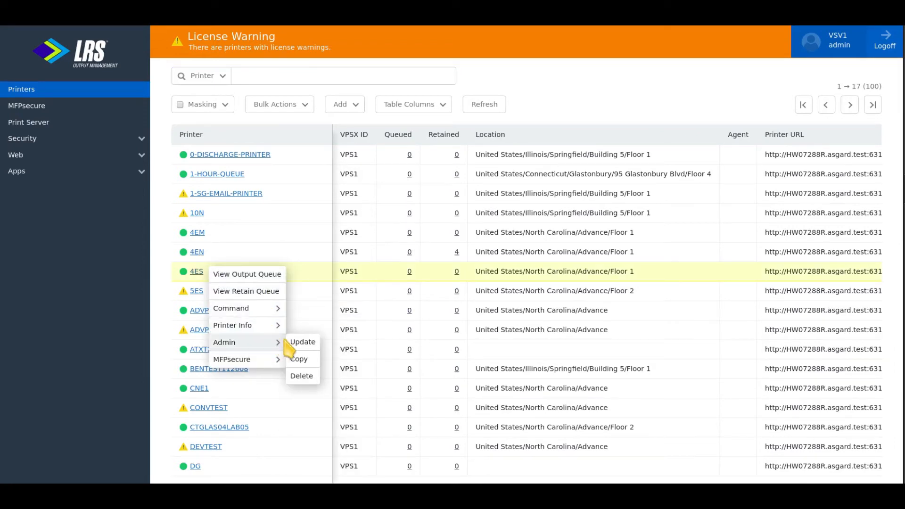
{"action": "left_click", "coordinate": [294, 344]}
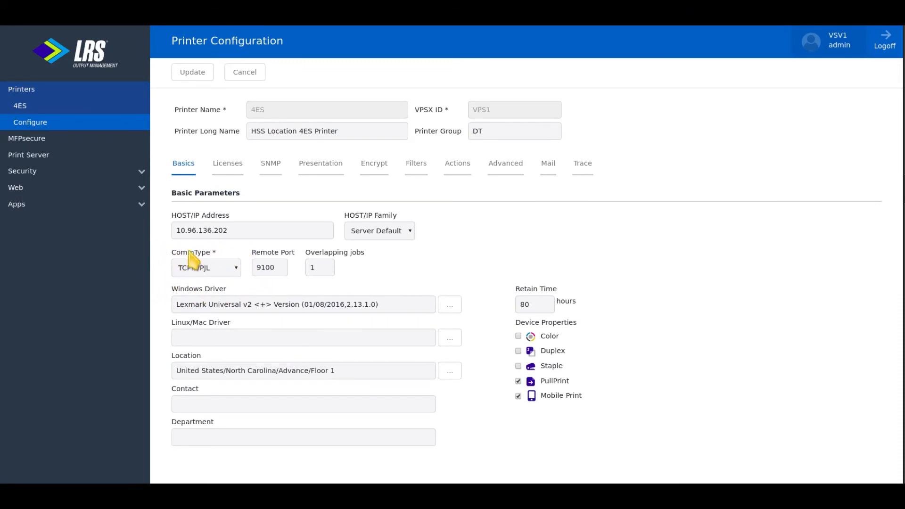
{"action": "left_click", "coordinate": [198, 269]}
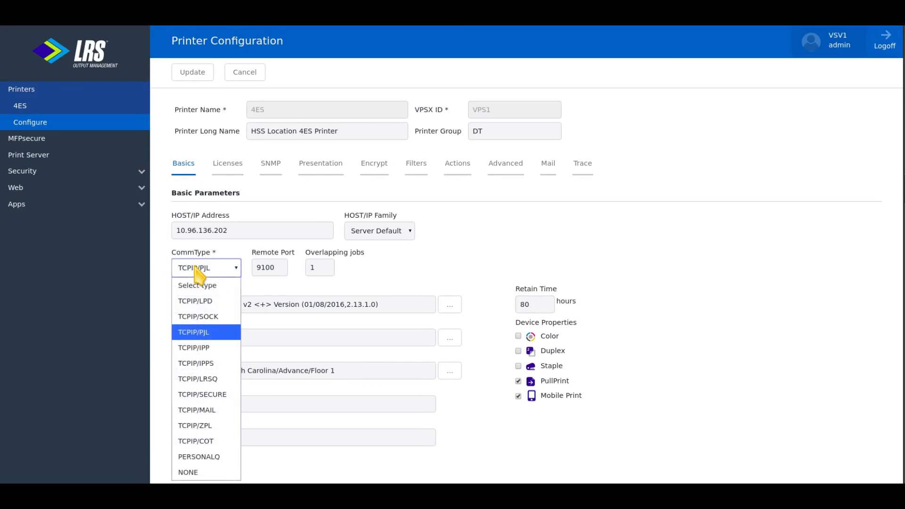
{"action": "left_click", "coordinate": [196, 269]}
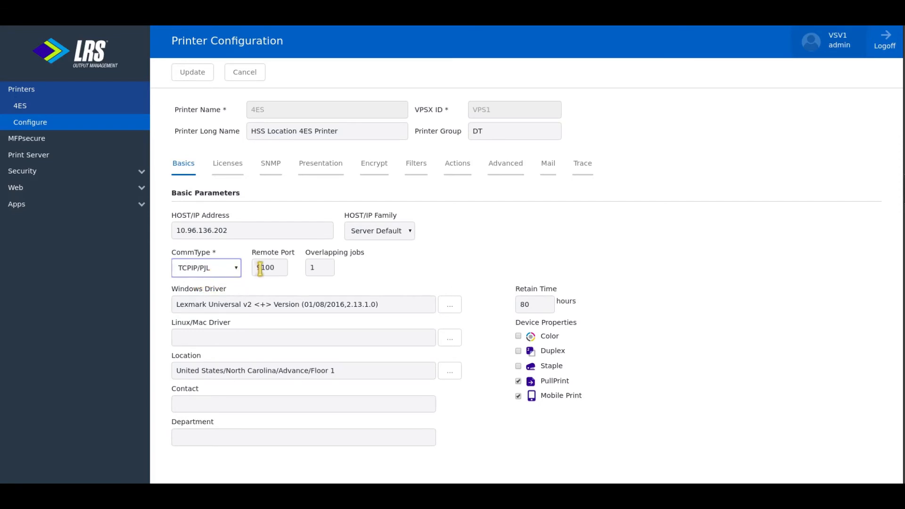
{"action": "left_click", "coordinate": [209, 269]}
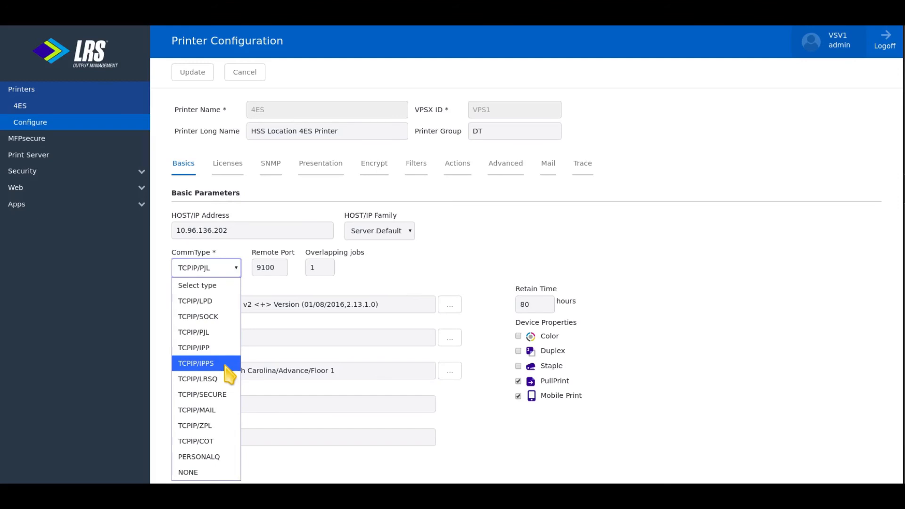
{"action": "left_click", "coordinate": [190, 165]}
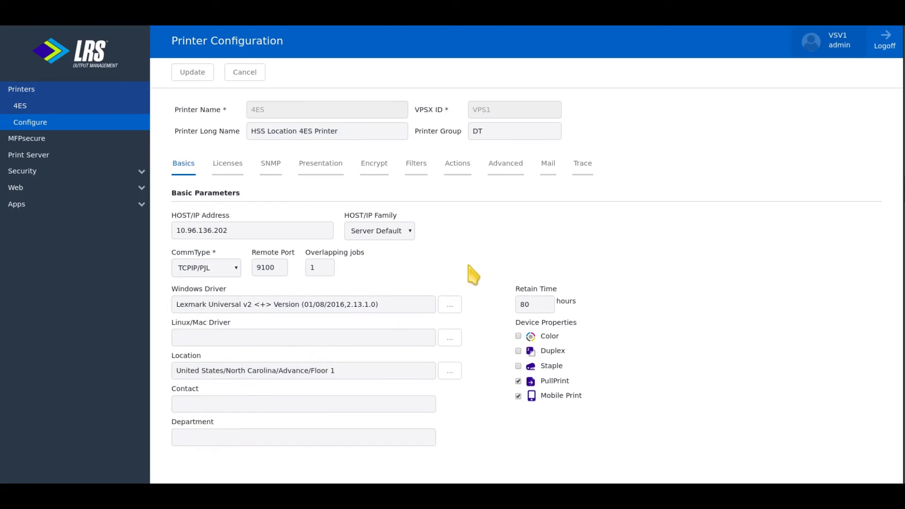
Inspect the 4ES printer's divert parameters, including the alternate printer and divert reason, without entering values
{"action": "left_click", "coordinate": [456, 170]}
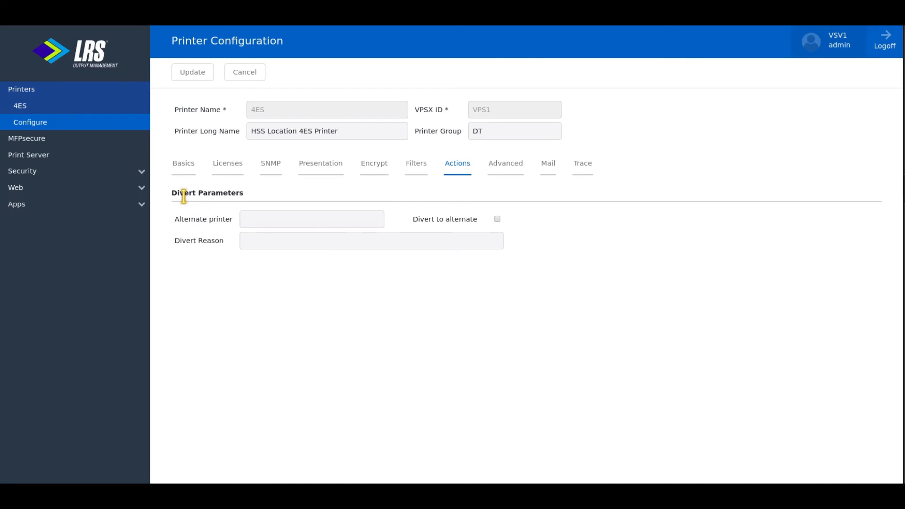
{"action": "left_click", "coordinate": [277, 219]}
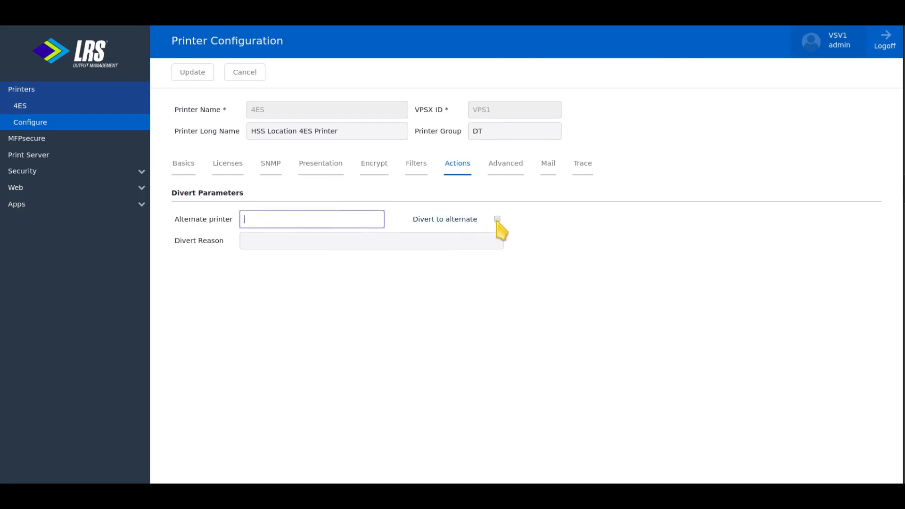
{"action": "left_click", "coordinate": [395, 241]}
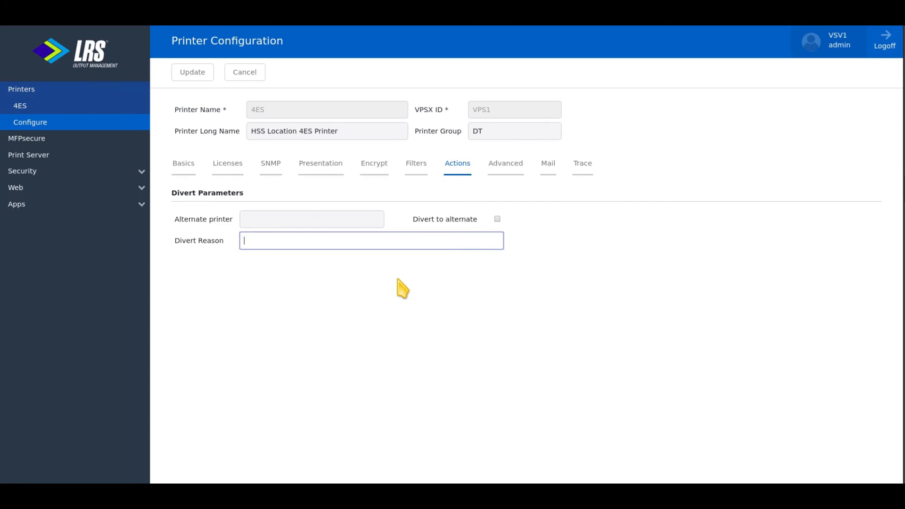
{"action": "left_click", "coordinate": [195, 168]}
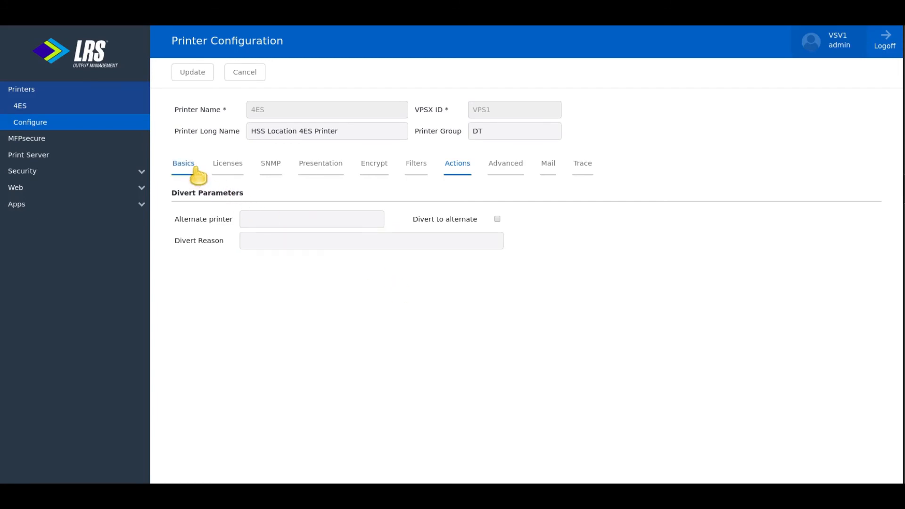
Review the 4ES printer's mail delivery defaults and device event notification parameters, and update the printer configuration
{"action": "left_click", "coordinate": [549, 169]}
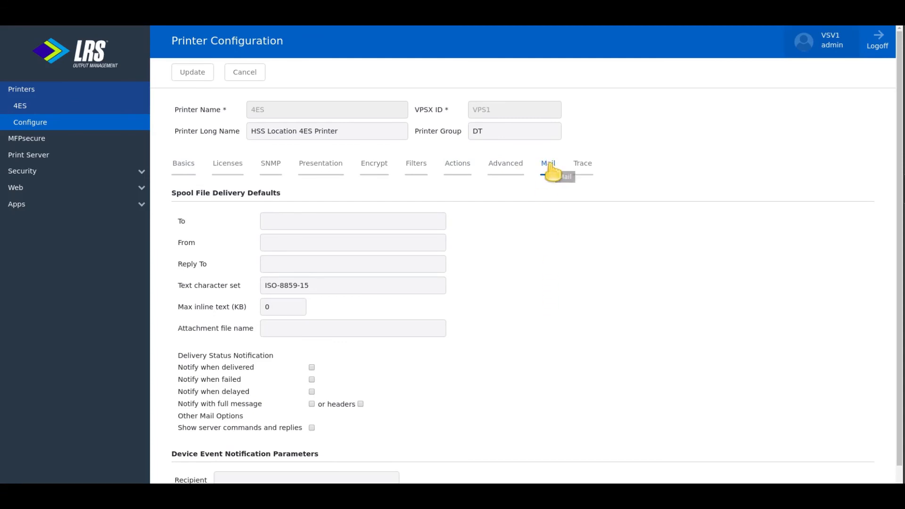
{"action": "scroll", "coordinate": [554, 318], "scroll_direction": "down", "scroll_amount": 1}
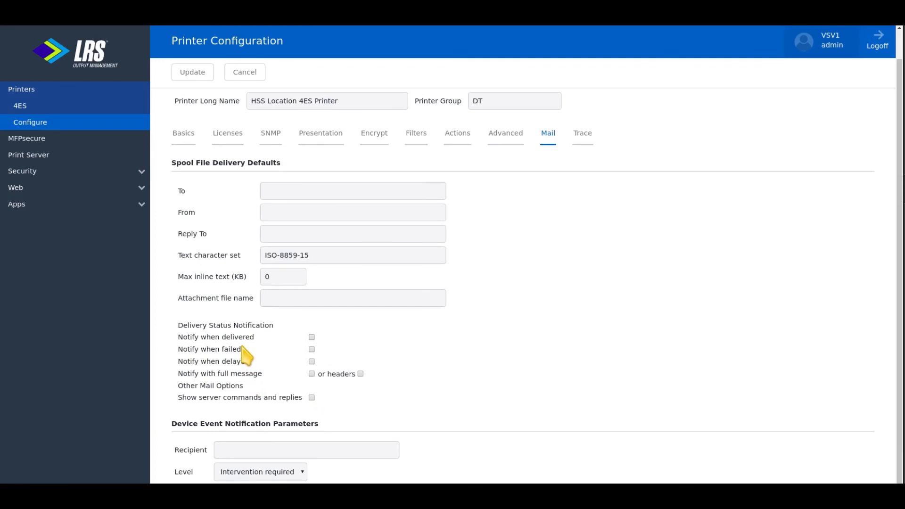
{"action": "scroll", "coordinate": [302, 464], "scroll_direction": "up", "scroll_amount": 1}
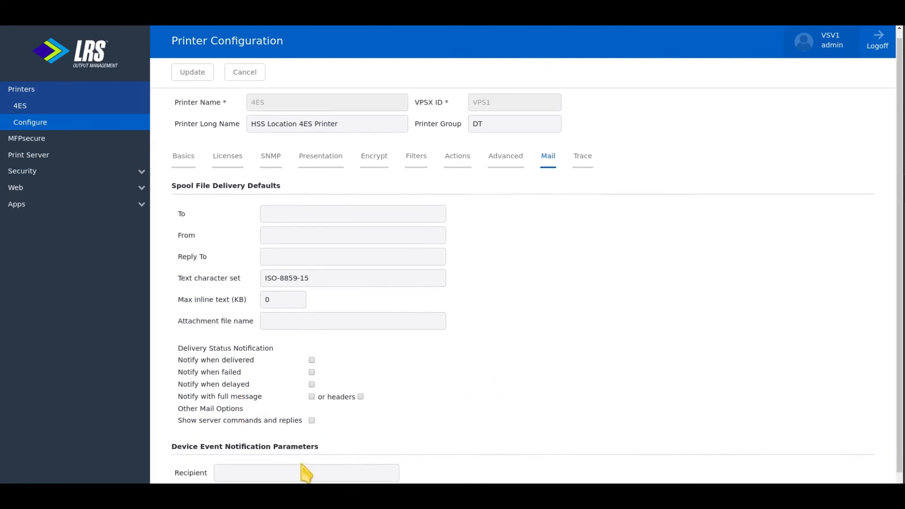
{"action": "scroll", "coordinate": [338, 424], "scroll_direction": "down", "scroll_amount": 1}
{"action": "left_click", "coordinate": [300, 471]}
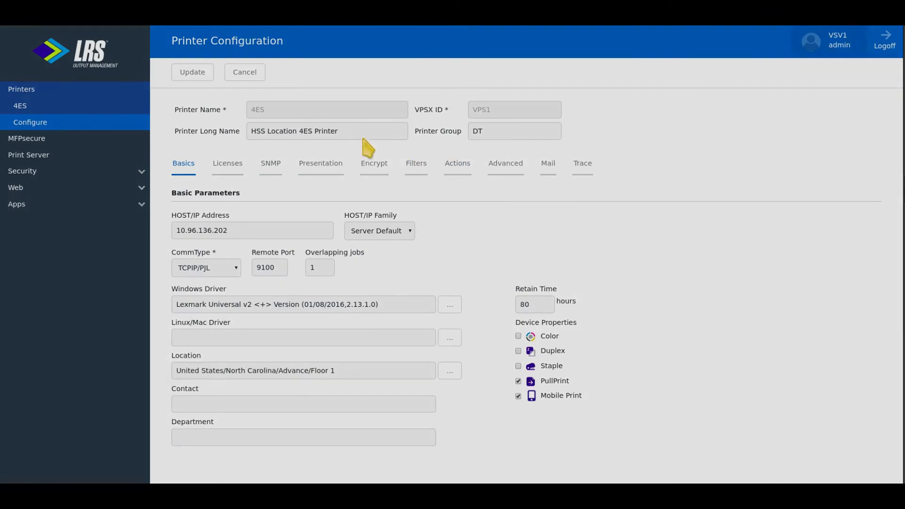
{"action": "left_click", "coordinate": [181, 75]}
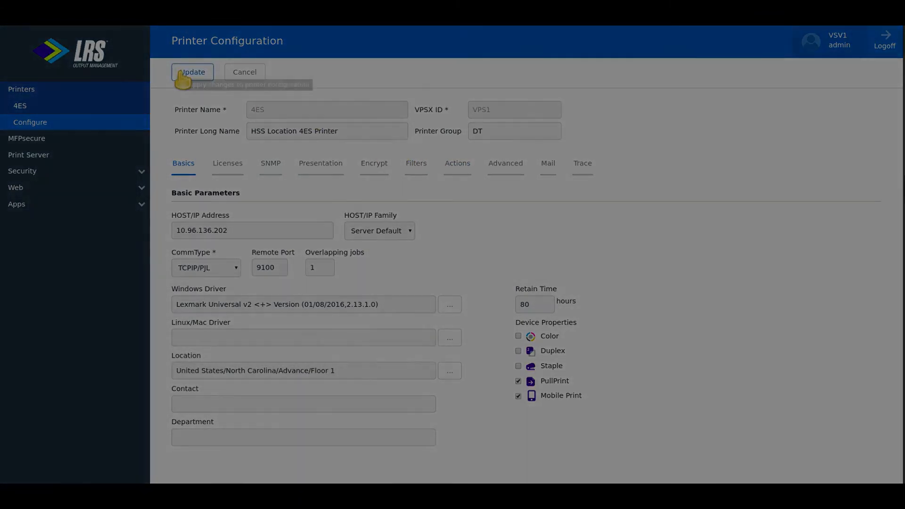